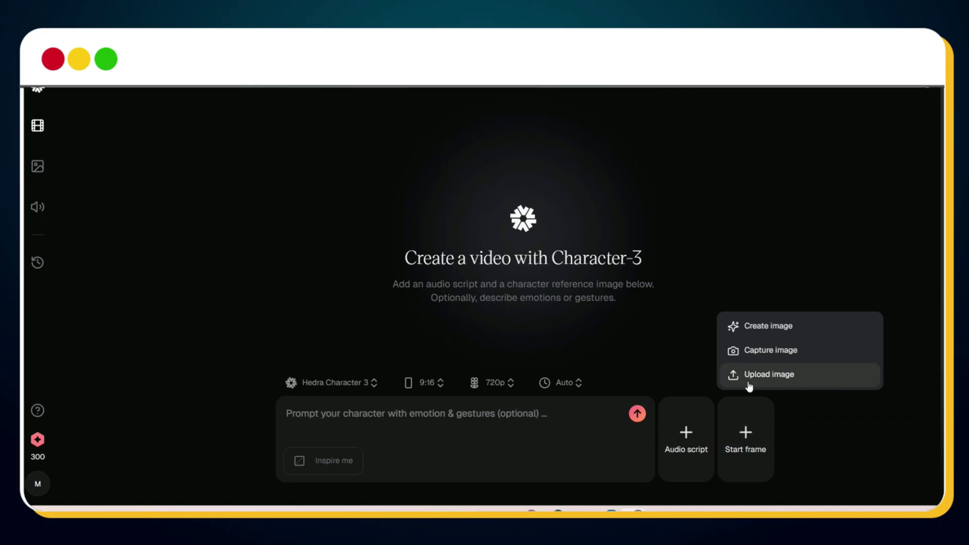
Attach the girl-playing-guitar image and upload an audio file as the audio script
click(746, 385)
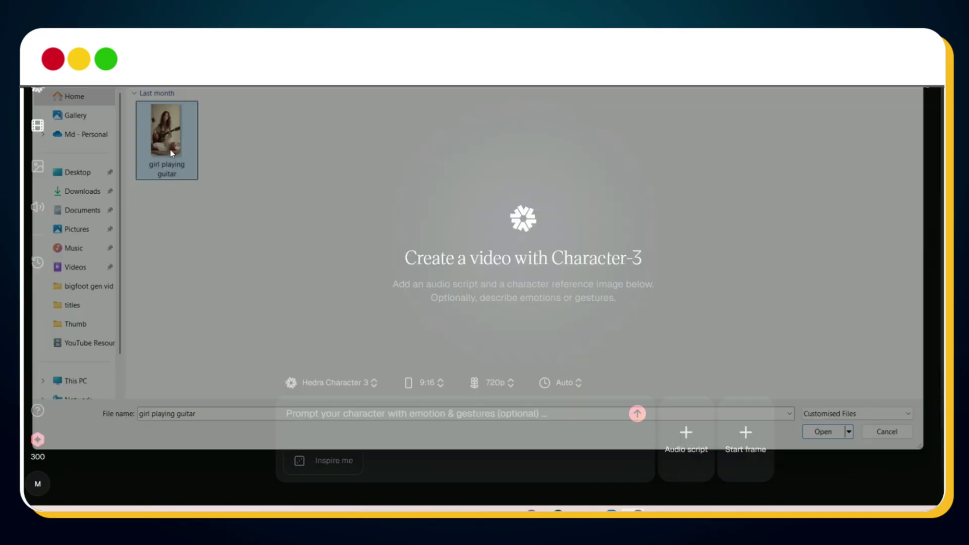
click(829, 431)
click(698, 423)
Begin a 'Girl sin…' singing prompt and submit it for generation
click(403, 405)
text(Girl singing song & playing guitar)
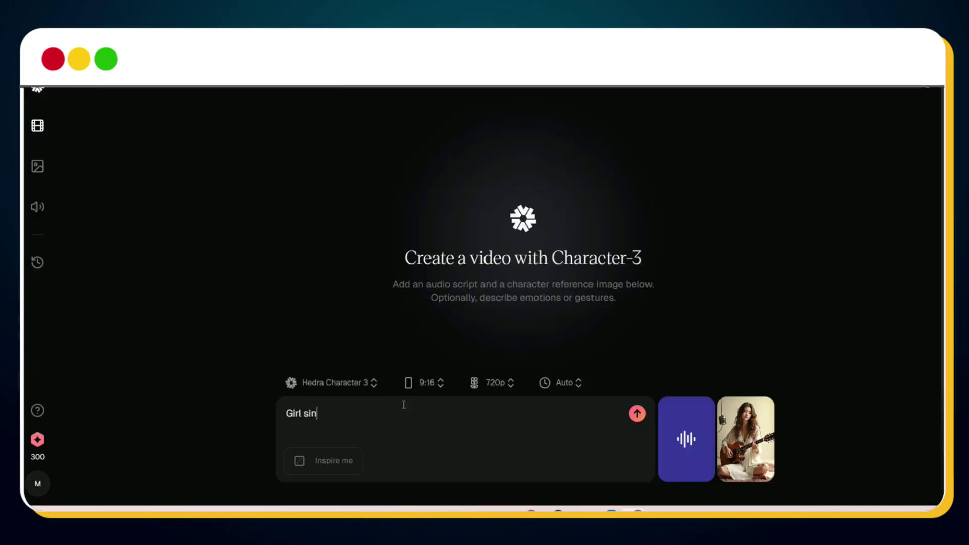
click(637, 413)
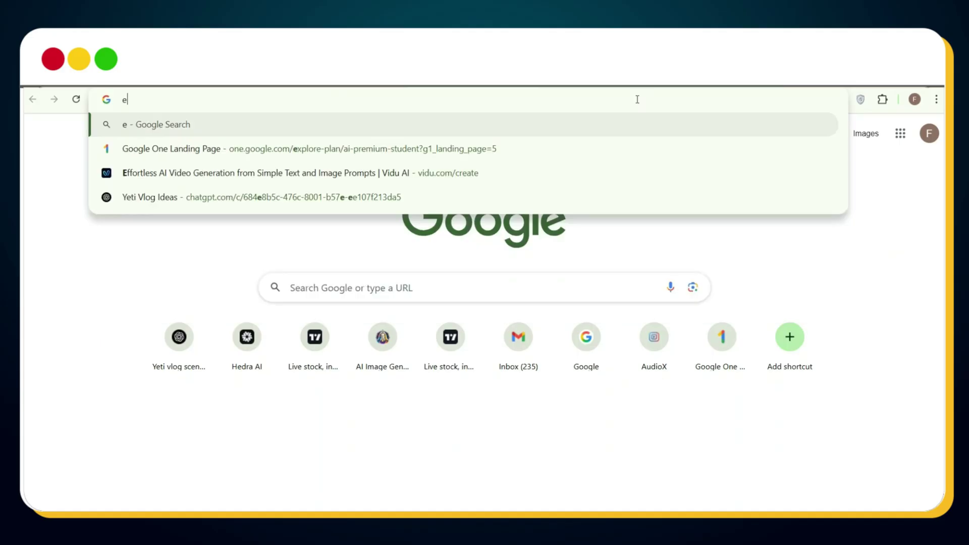
Go to emailnator.com to get a disposable e-mail address
text(mailnator.c)
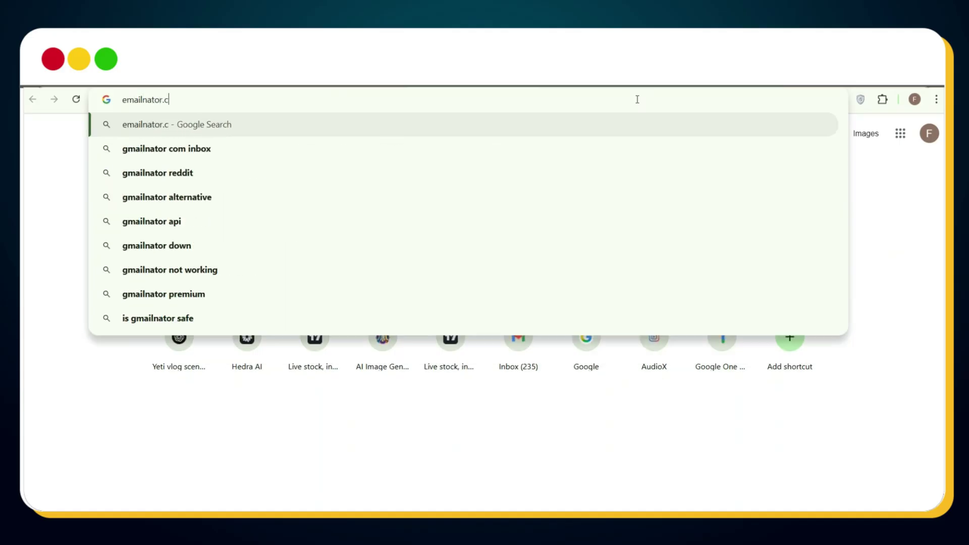
text(om)
key(Return)
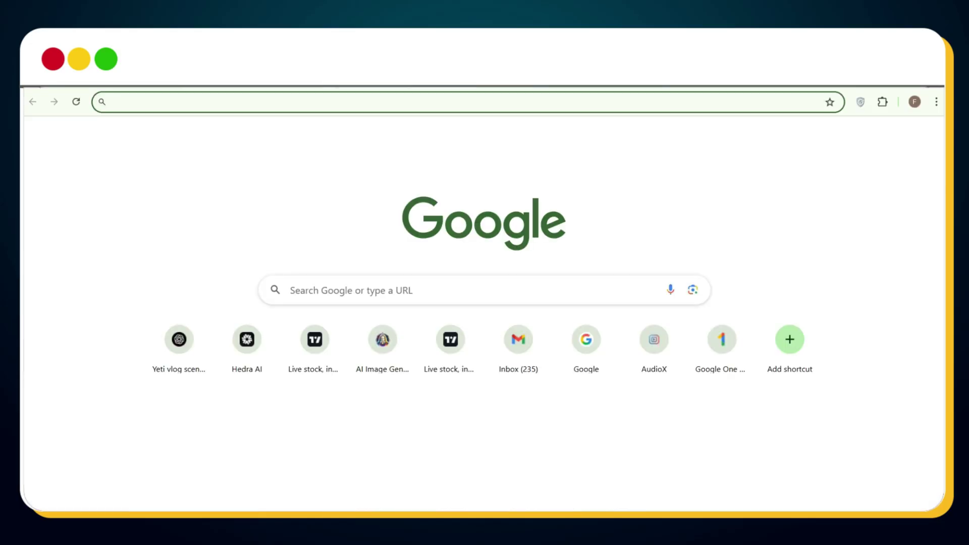
Go to the Hedra website and bring up its sign-up form
text(hed)
key(Return)
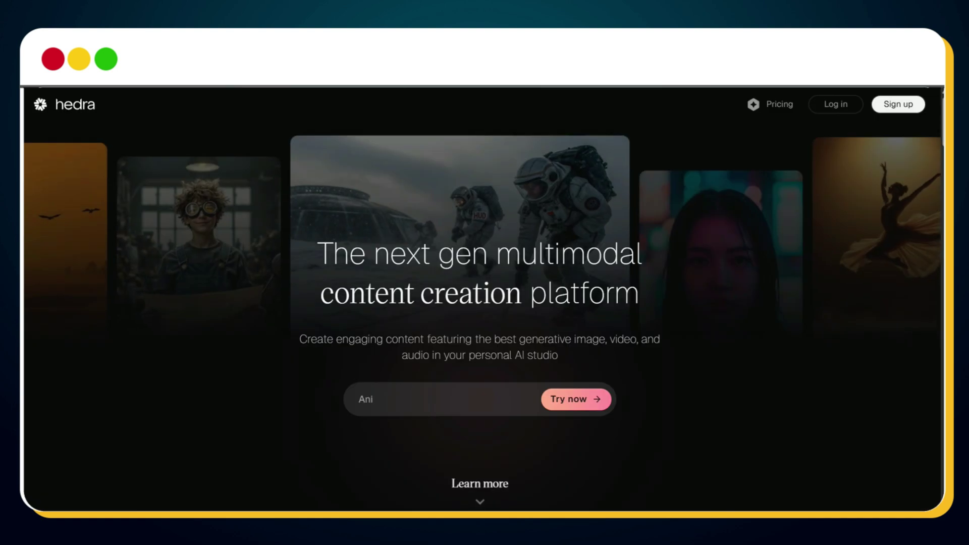
click(898, 106)
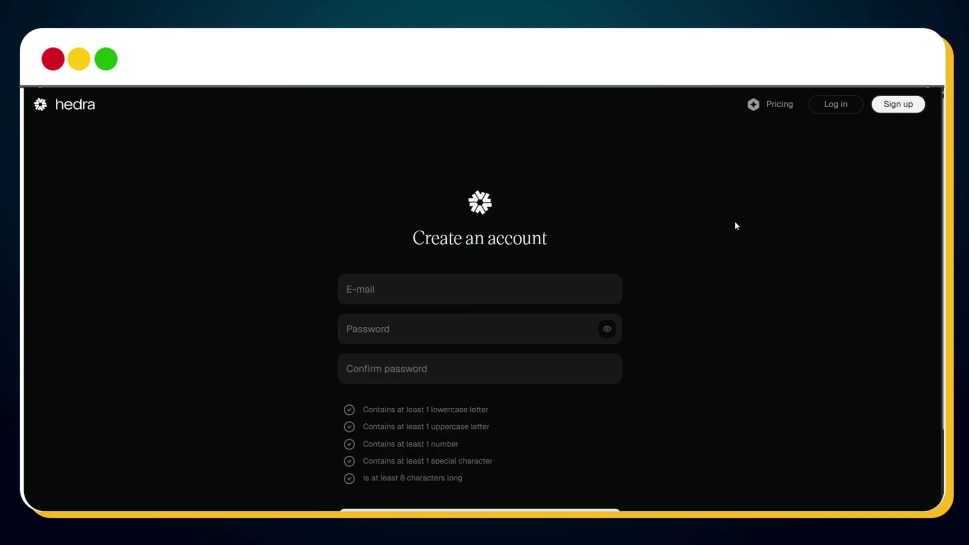
Submit sign-up with the disposable e-mail and a password, then select the temporary-email rejection message
scroll(731, 225, down, 2)
key(ctrl+v)
click(441, 270)
text(P)
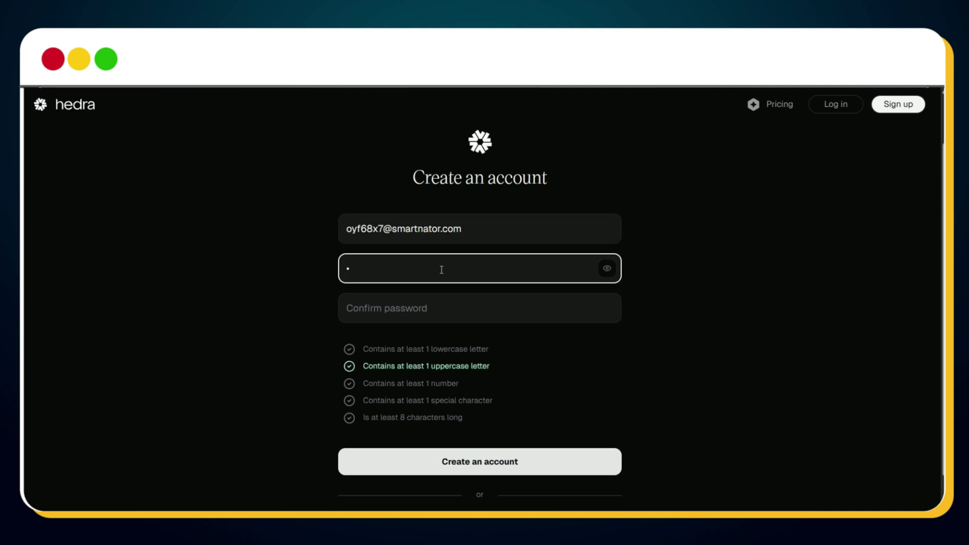
click(440, 308)
text(Pas)
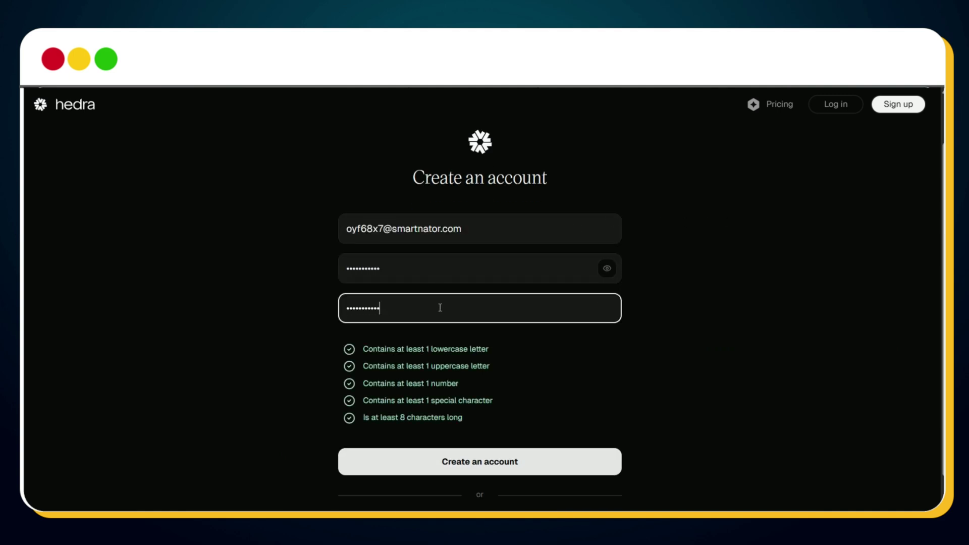
click(493, 461)
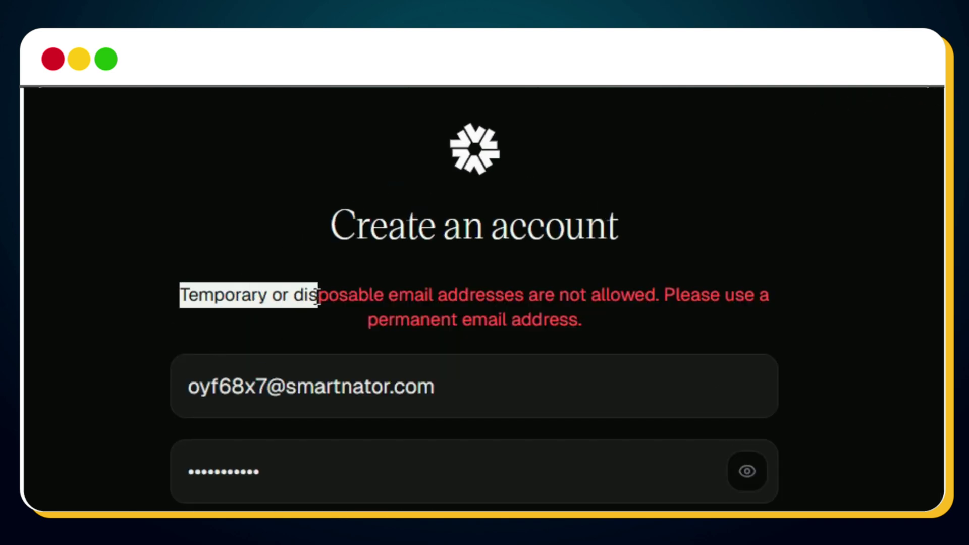
drag(318, 295, 586, 320)
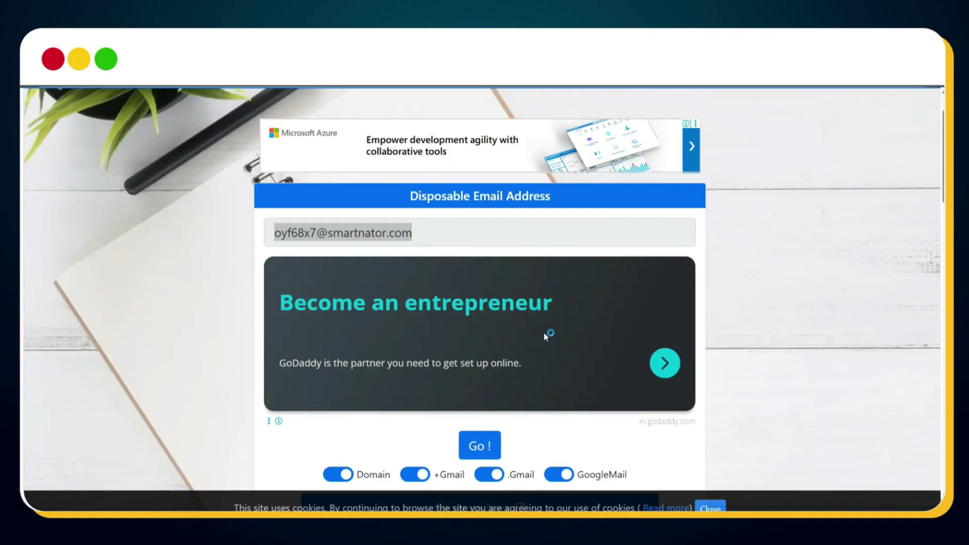
Generate a new .Gmail-only address in Emailnator, go to its inbox, and copy the address
scroll(544, 332, down, 1)
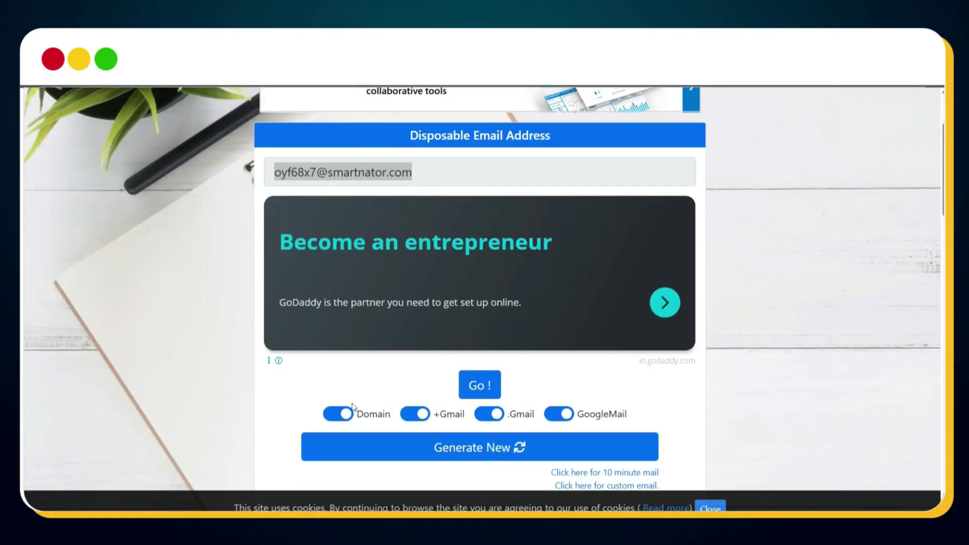
click(334, 413)
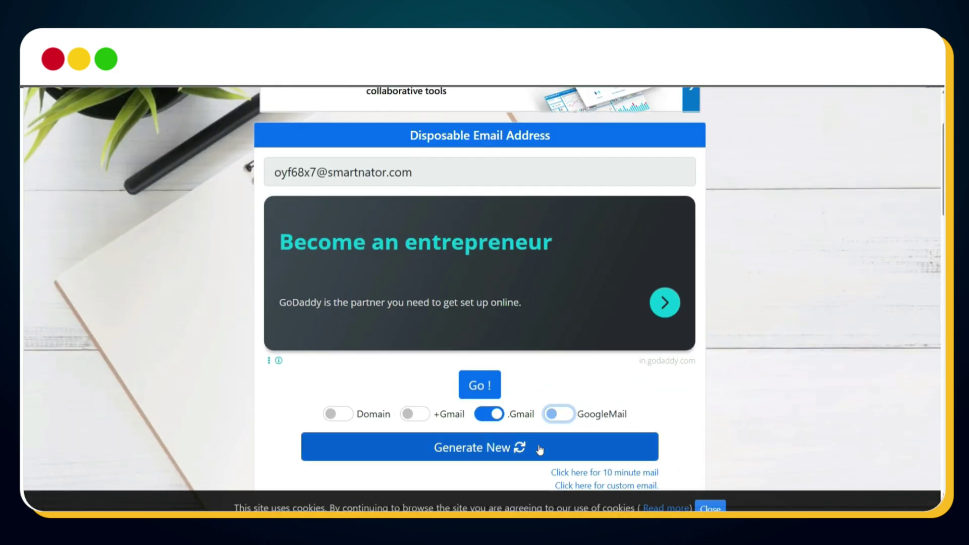
click(487, 446)
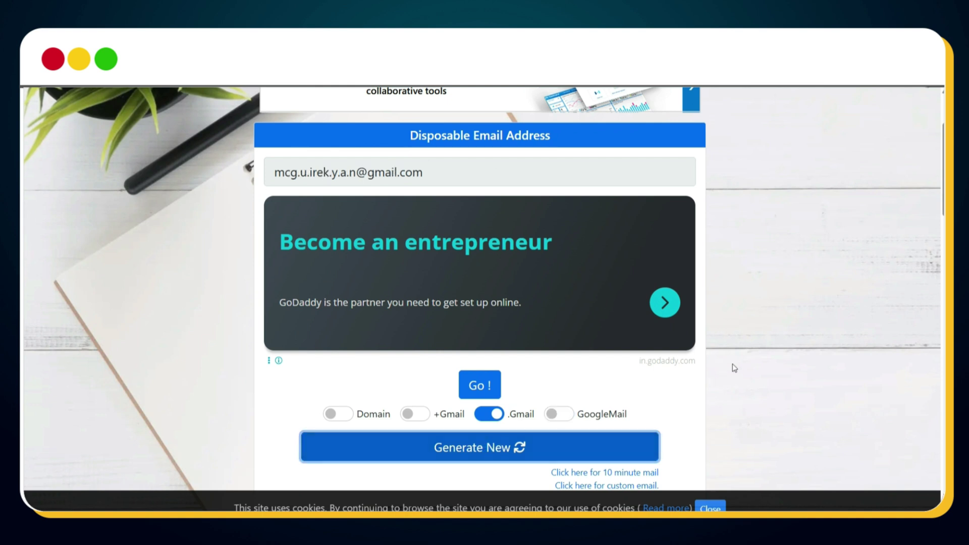
click(479, 180)
click(583, 381)
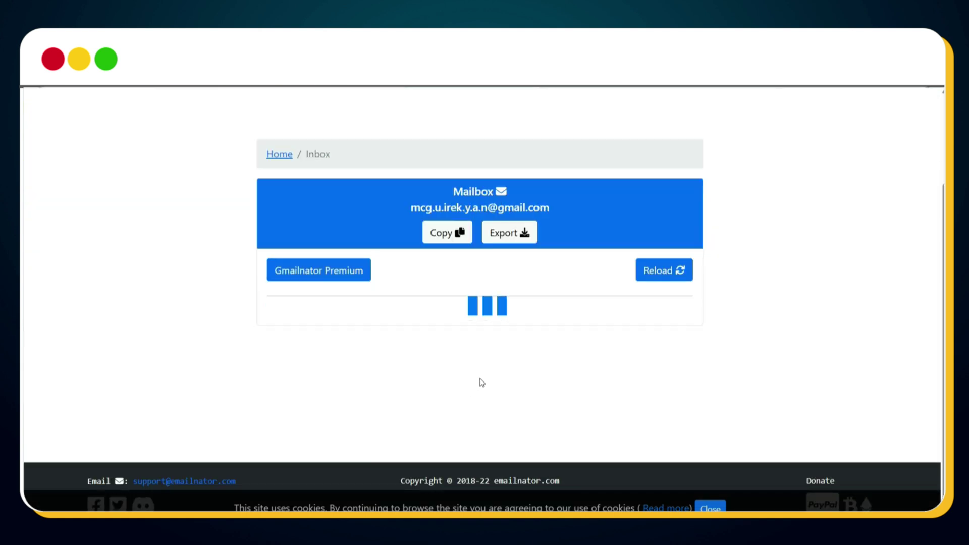
click(445, 237)
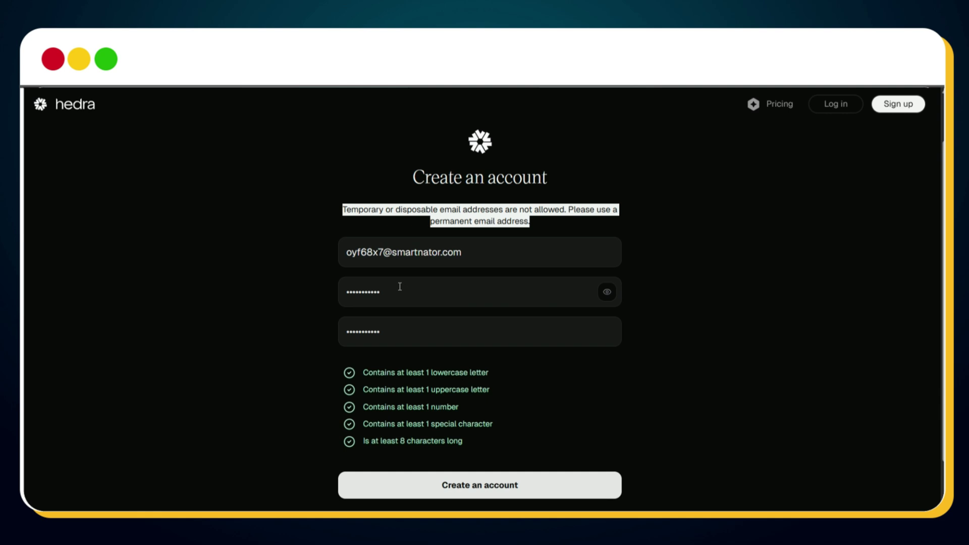
Replace the rejected e-mail with the copied Gmail address, resubmit, and decline saving the password
triple_click(412, 250)
key(ctrl+v)
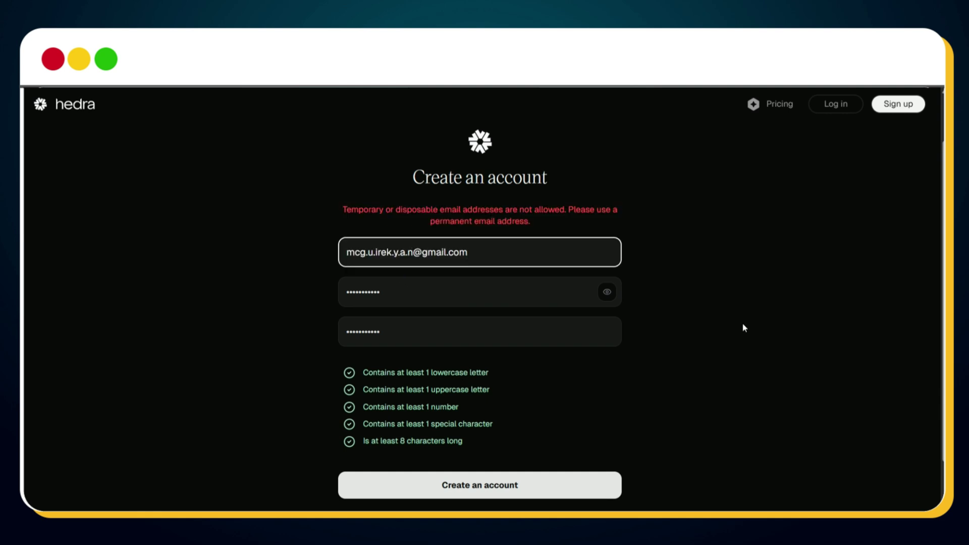
click(523, 486)
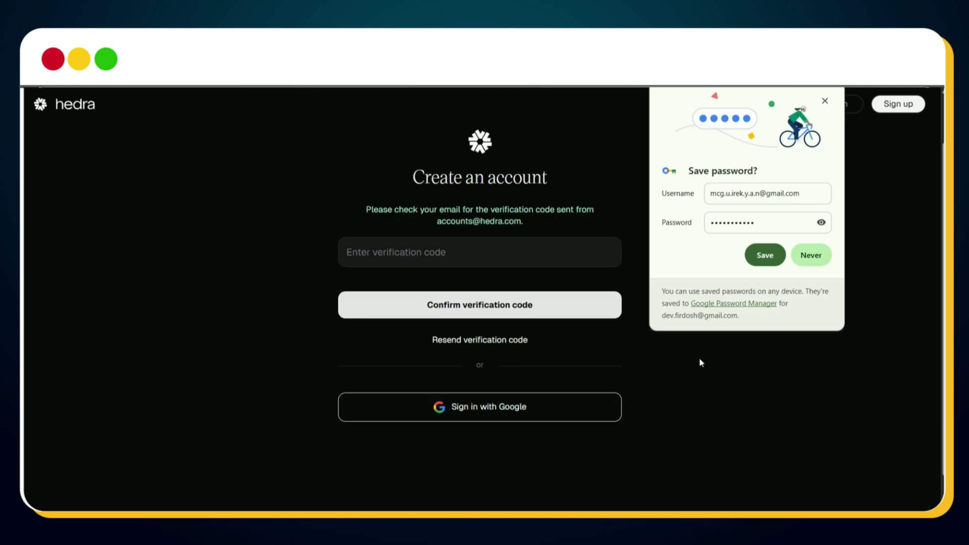
click(805, 254)
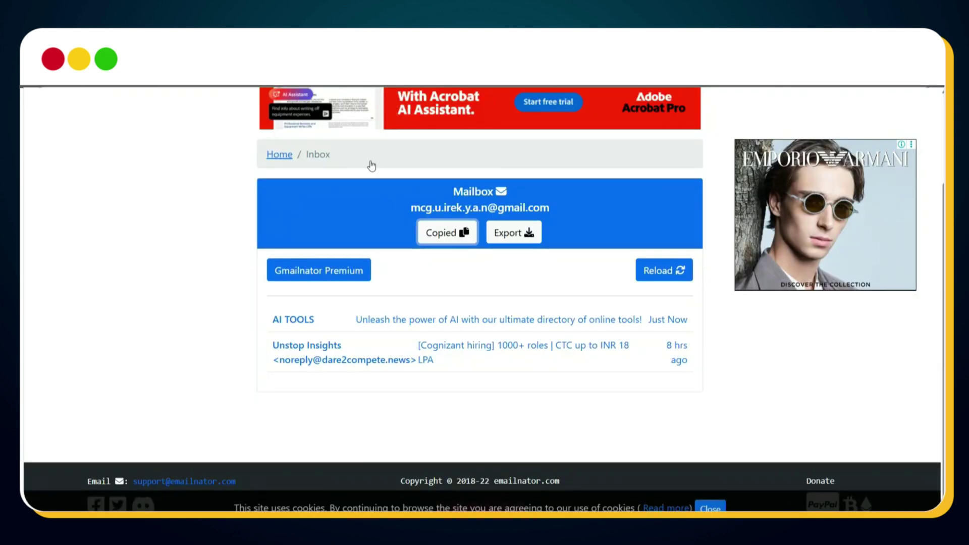
Reload the Emailnator inbox and view Hedra's 'Your verification code' e-mail
click(666, 274)
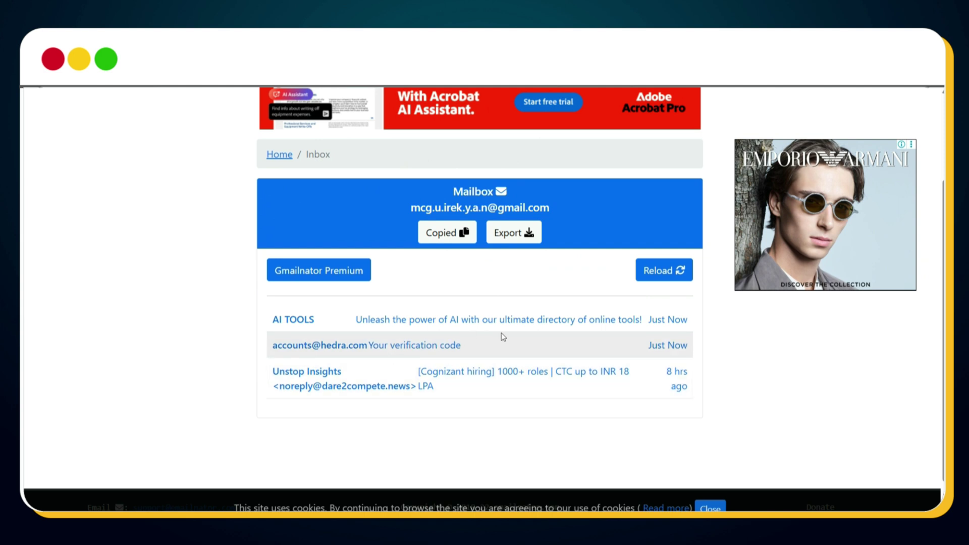
click(522, 350)
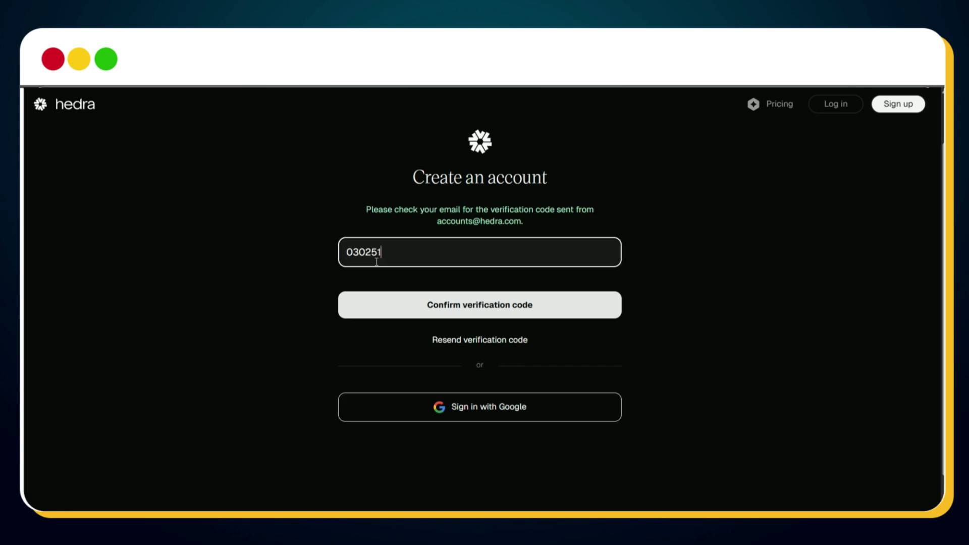
Confirm the verification code, enter the account password, and sign in with e-mail
click(457, 311)
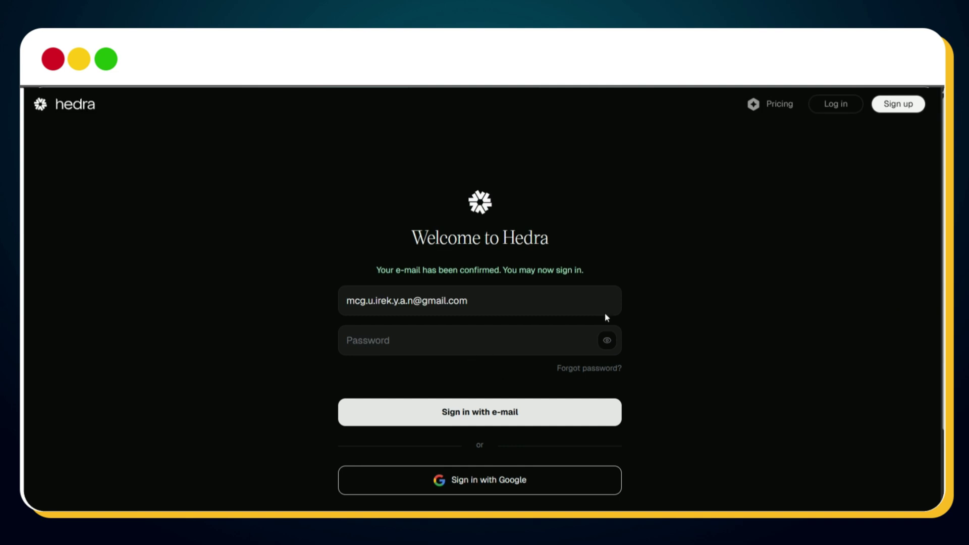
click(531, 341)
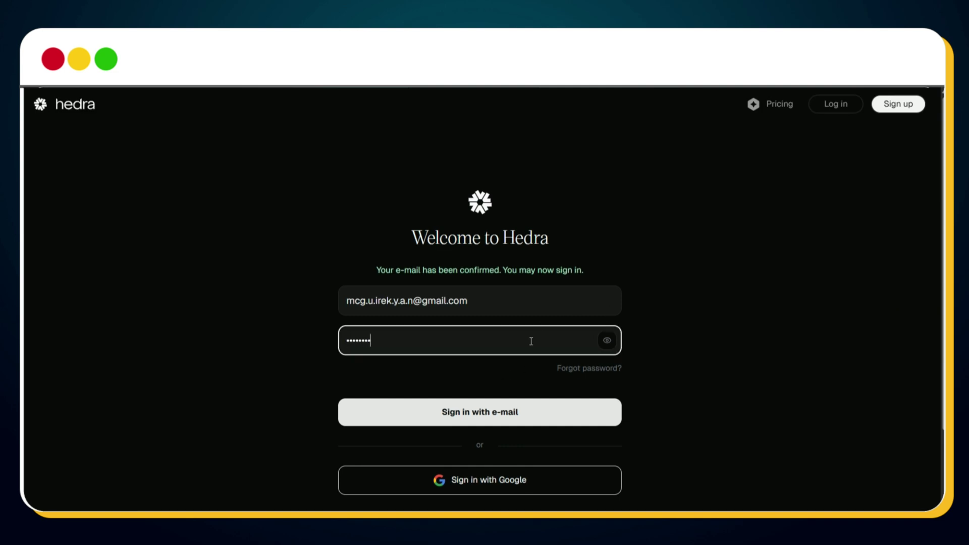
click(525, 412)
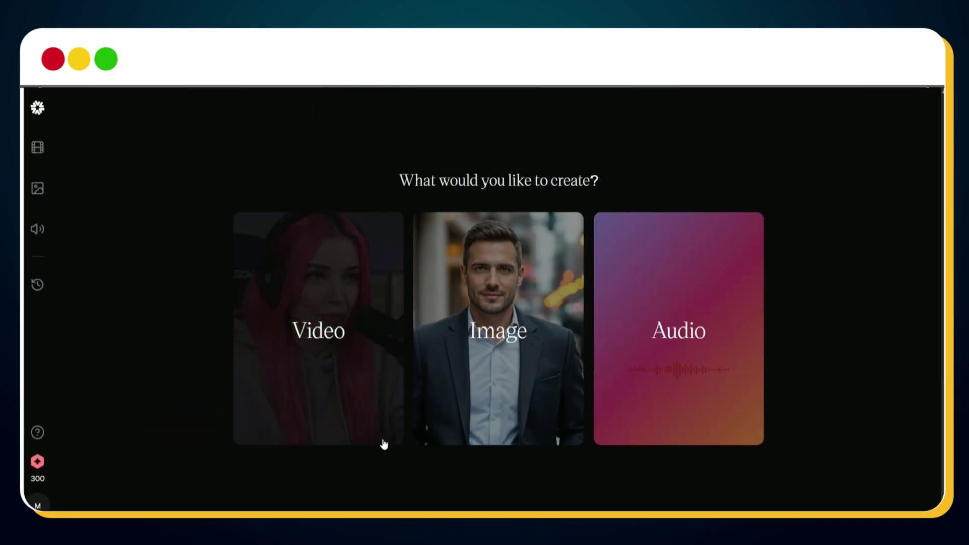
Start a 9:16 video with the girl-playing-guitar image uploaded as its start frame
click(337, 353)
click(439, 404)
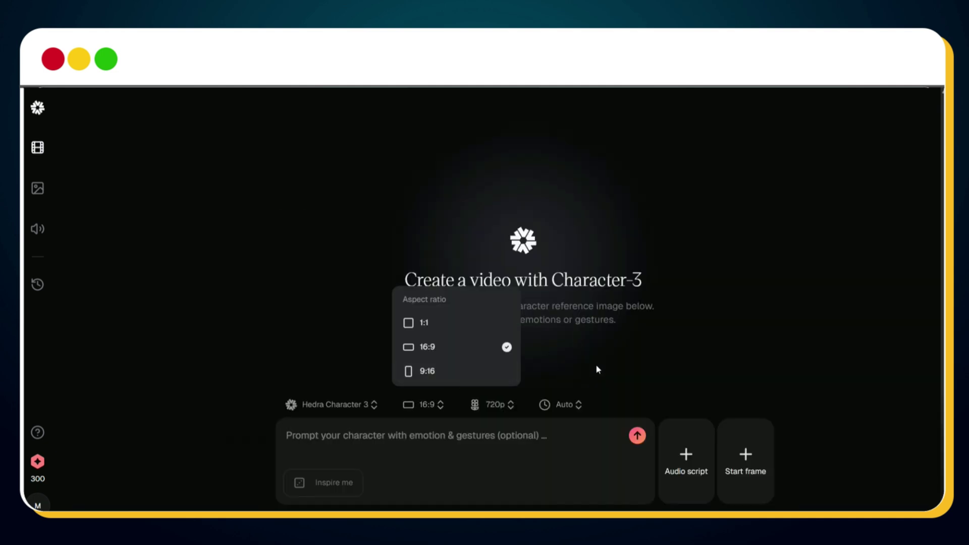
click(455, 377)
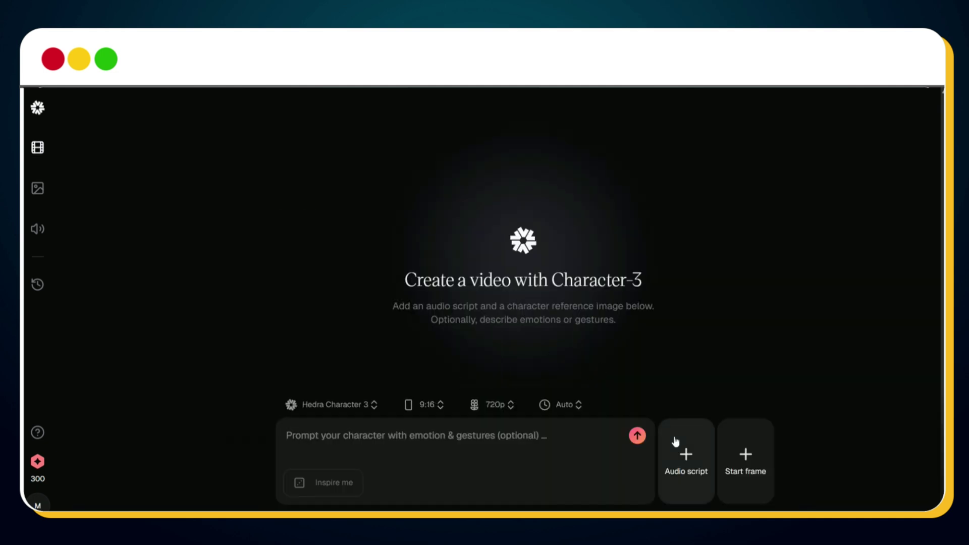
click(756, 460)
click(768, 395)
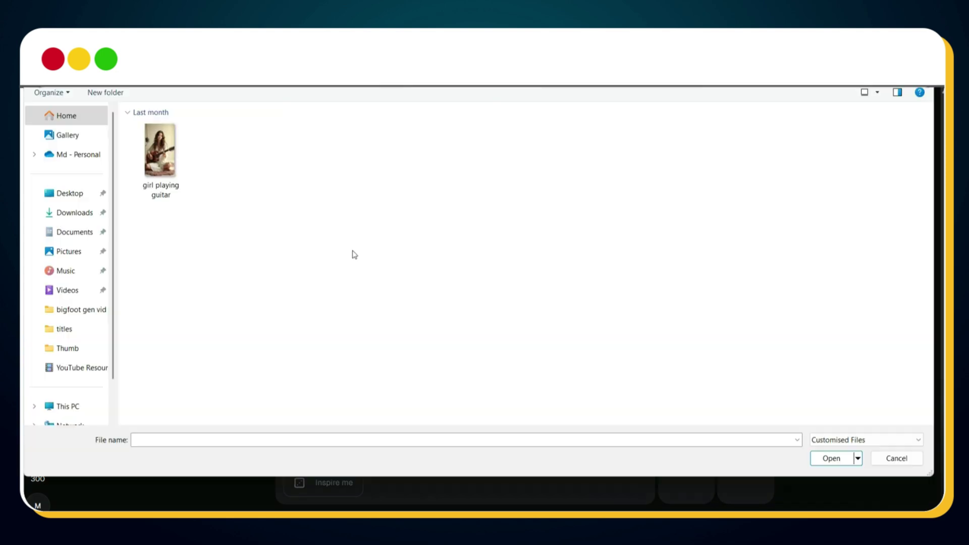
double_click(183, 190)
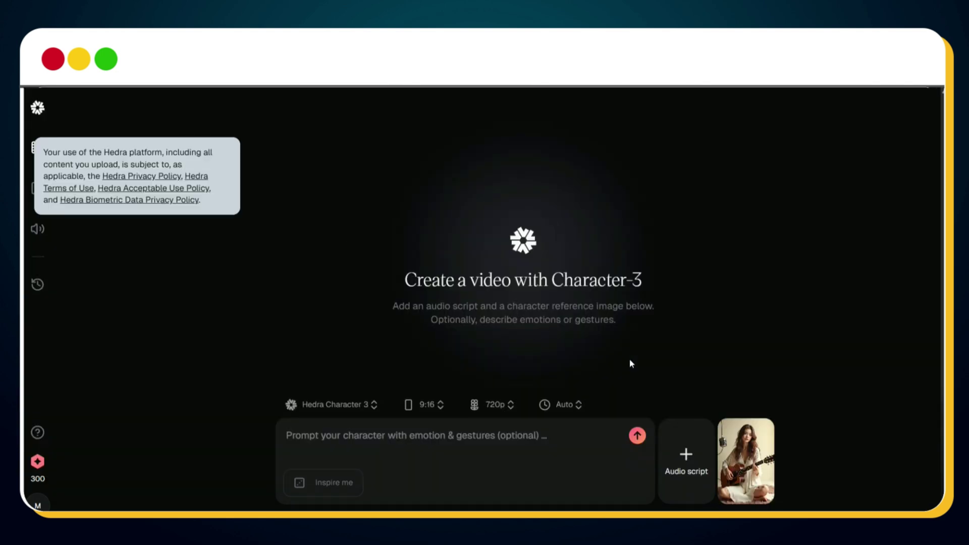
Upload the audio script, add it to the video, and enter the prompt 'Girl singing song & playing guitar'
click(687, 465)
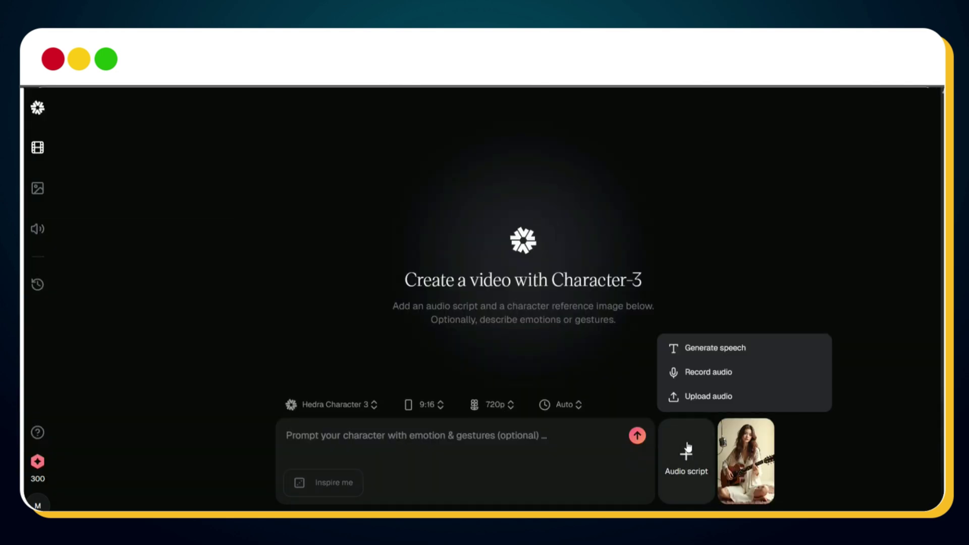
click(688, 403)
double_click(160, 154)
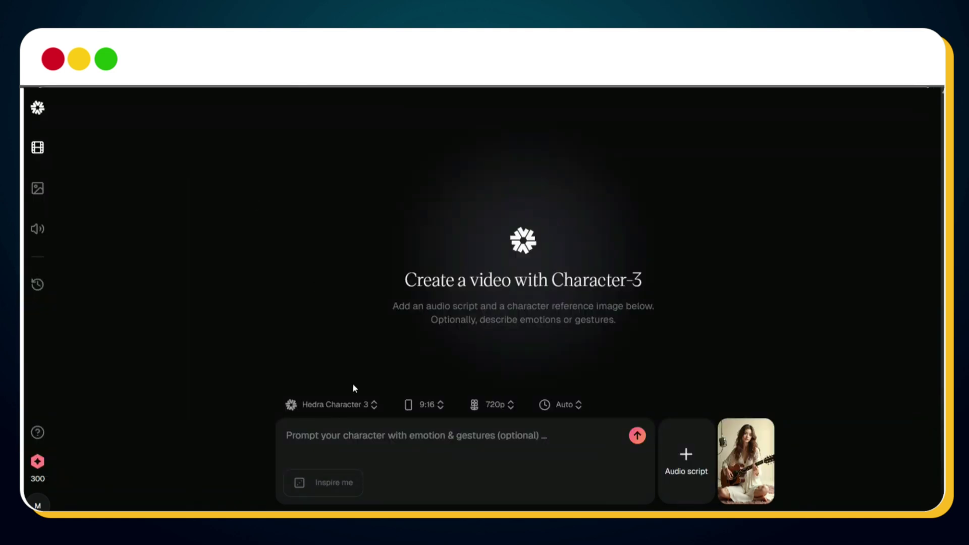
click(599, 464)
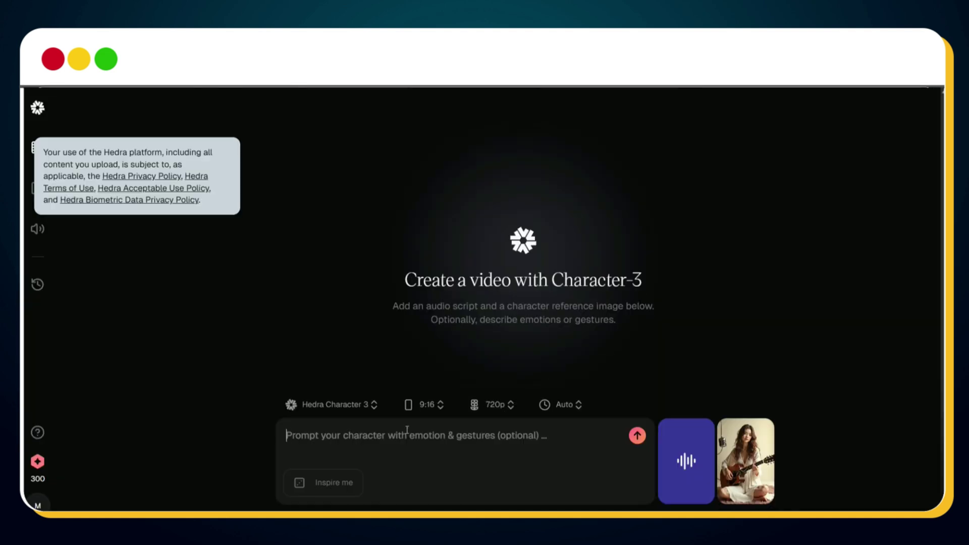
text(Girl s)
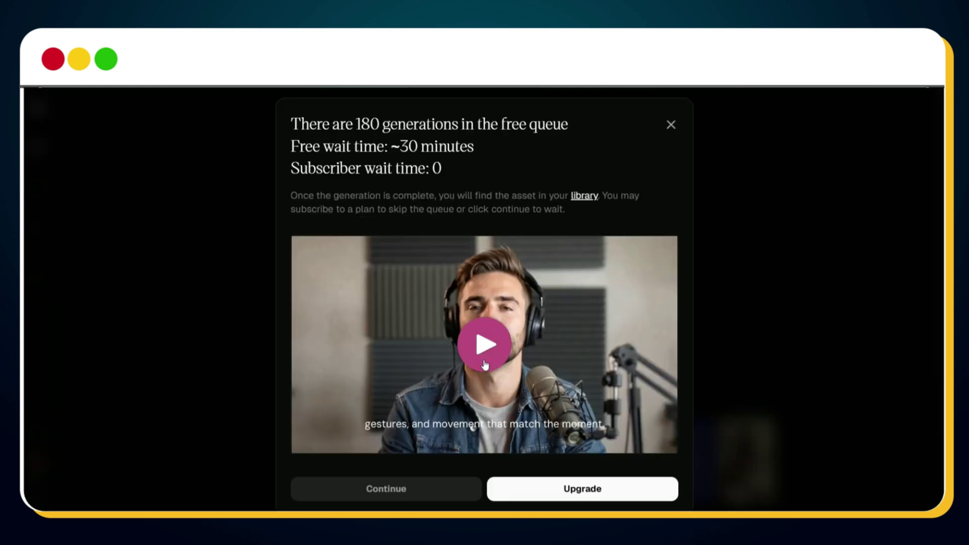
Continue past the free-queue notice to reach the free-plans-disabled message
click(370, 494)
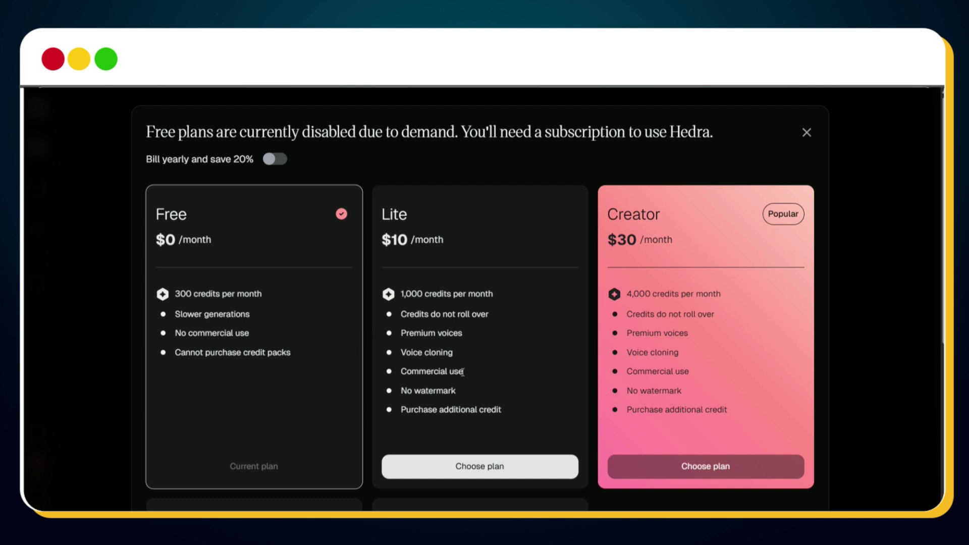
scroll(461, 370, down, 2)
scroll(456, 366, up, 2)
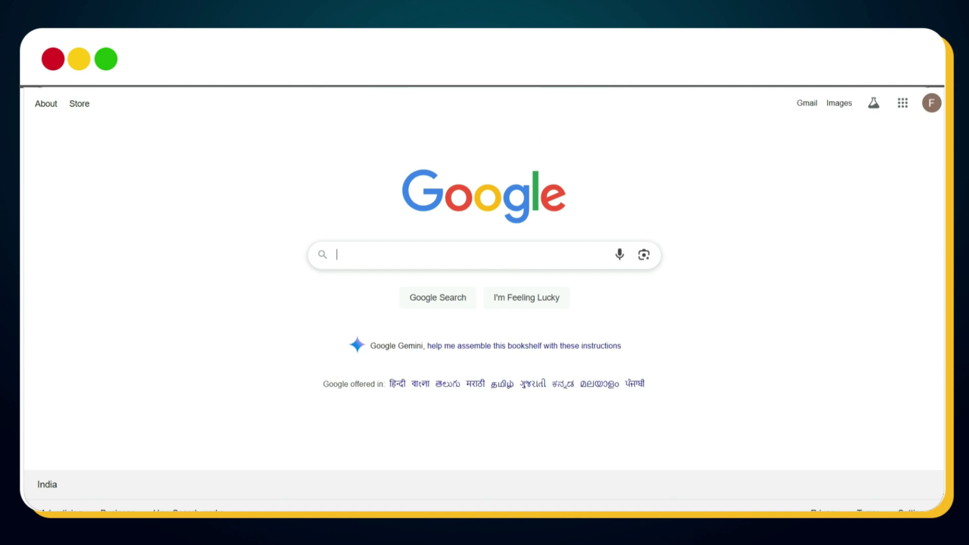
Search Google for VeePn and add the VeePN VPN extension to Chrome from the Web Store
text(VeePn)
key(Return)
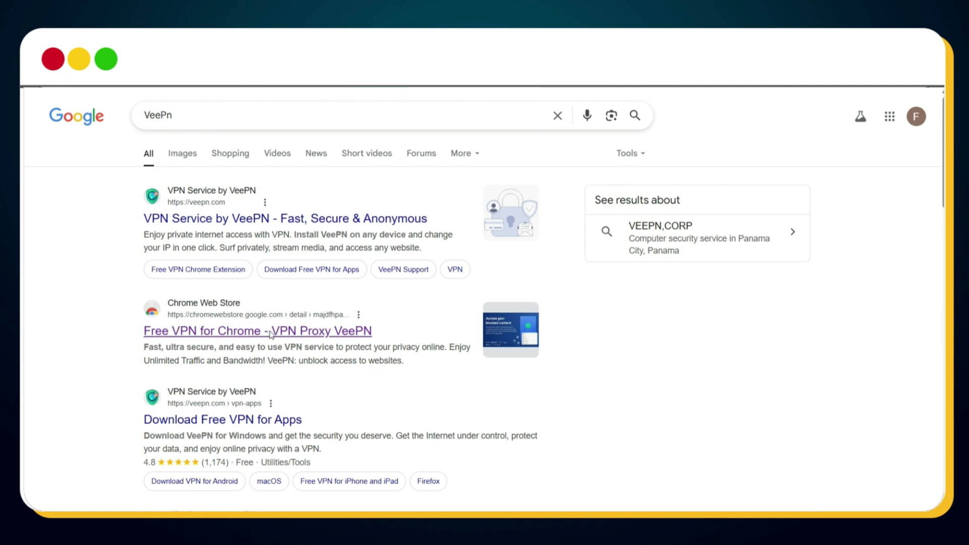
click(271, 332)
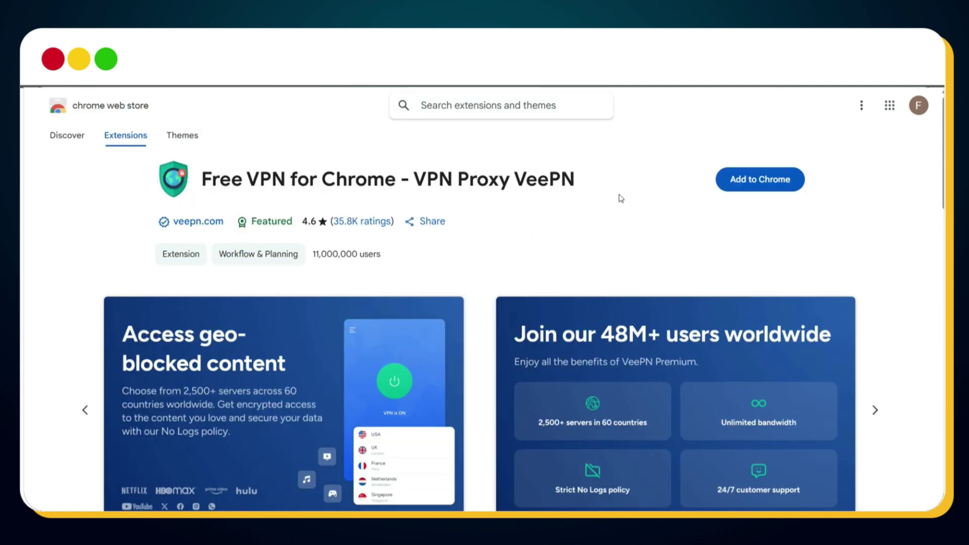
click(760, 191)
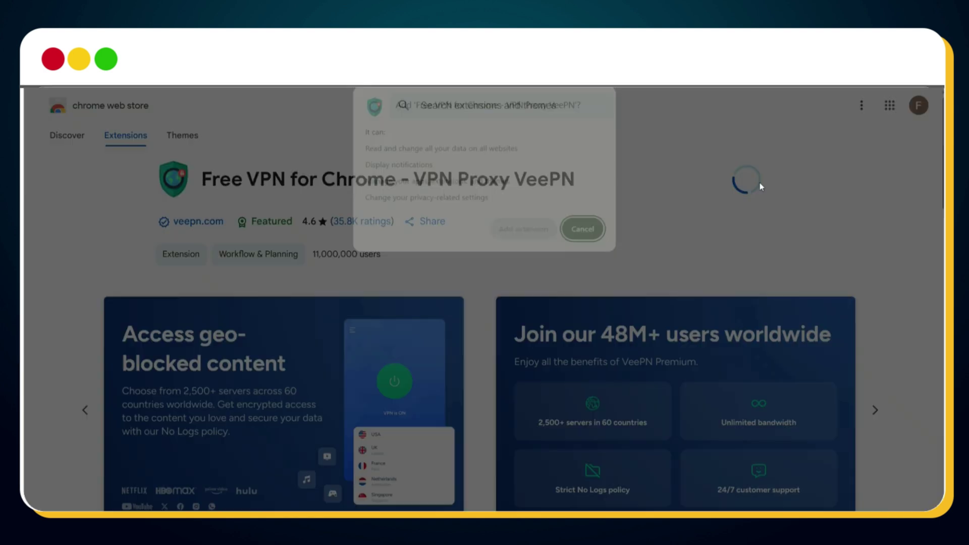
click(524, 239)
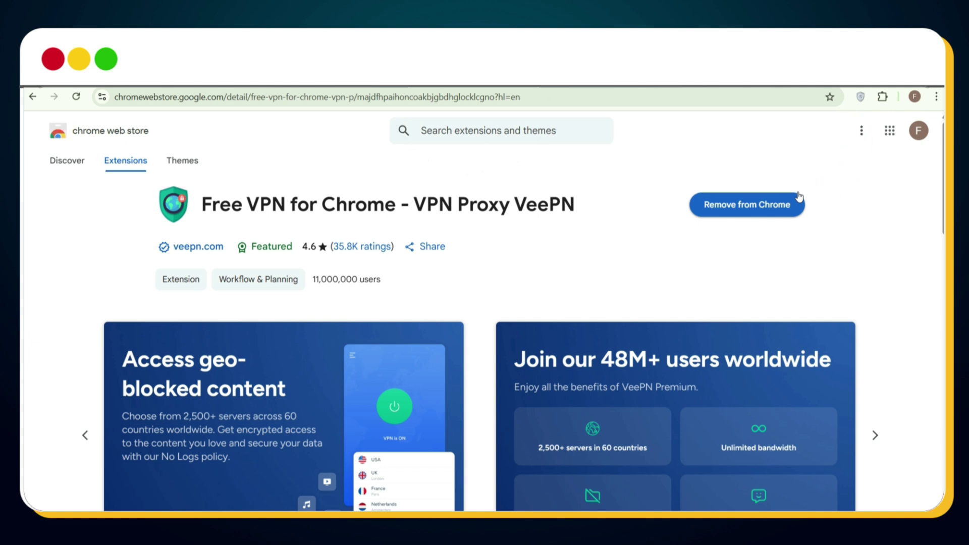
Connect VeePN through the USA, Oregon server location
click(860, 98)
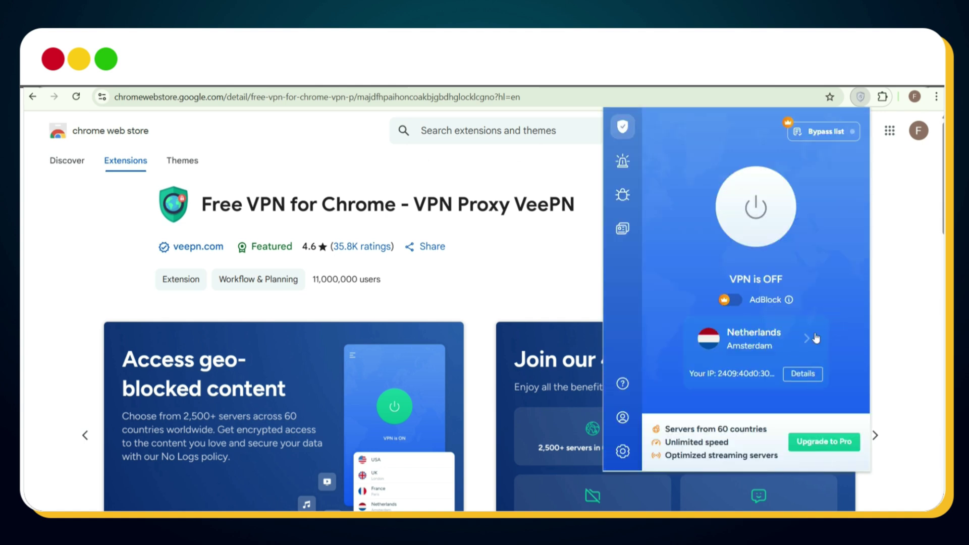
click(813, 338)
click(849, 370)
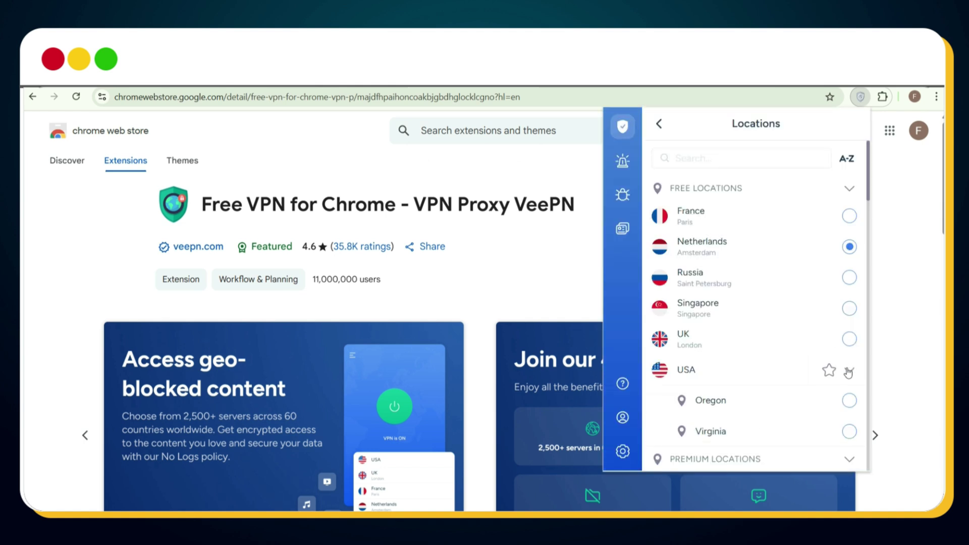
click(847, 401)
click(763, 214)
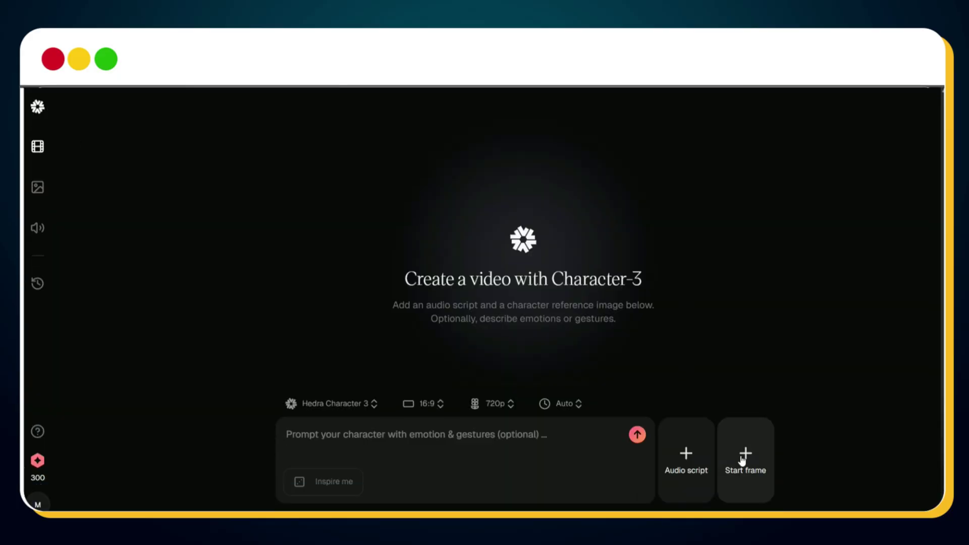
Upload the image of the girl playing guitar as the start frame
click(741, 460)
click(752, 395)
double_click(158, 151)
Attach the mp3 as audio, paste the singing-and-guitar prompt, and submit the video
click(686, 457)
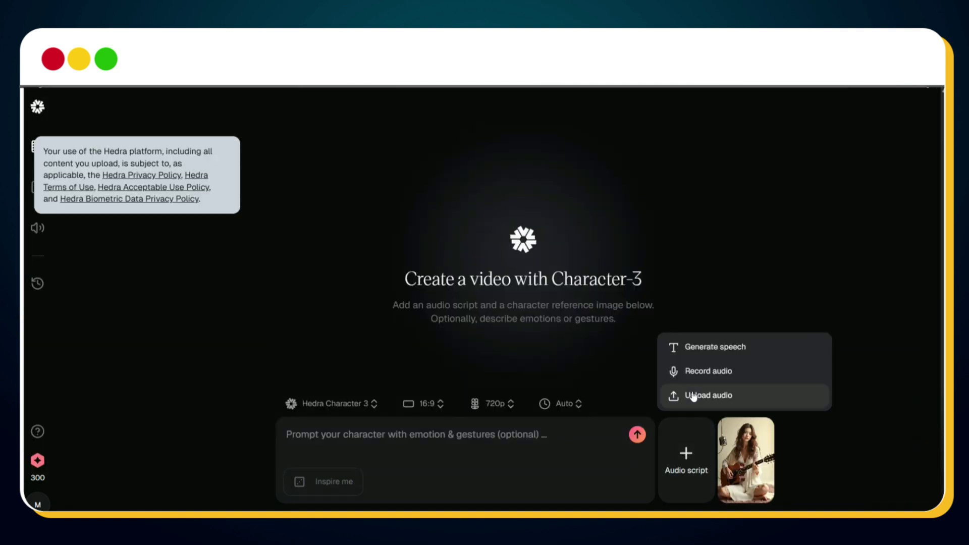
click(693, 396)
double_click(158, 154)
click(603, 461)
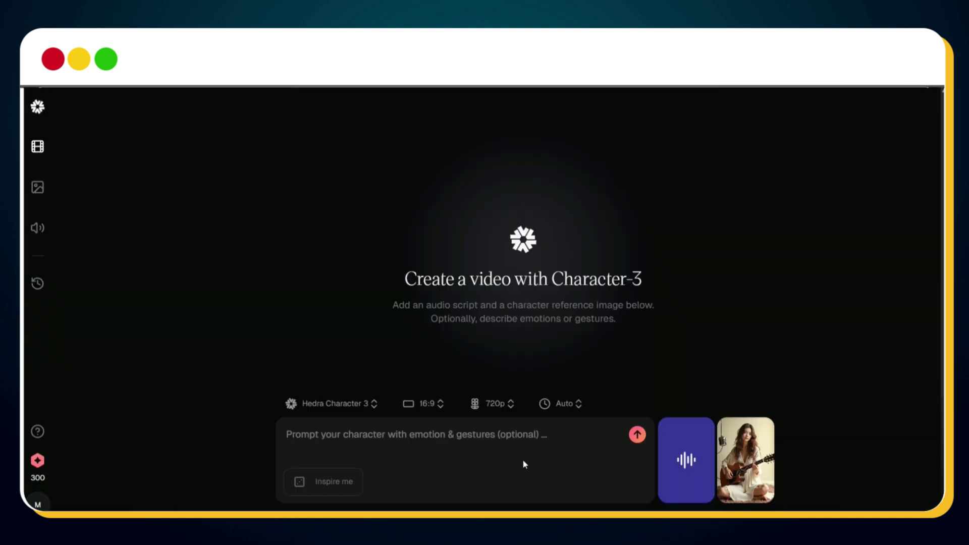
text(Girl singing song & playing guitar)
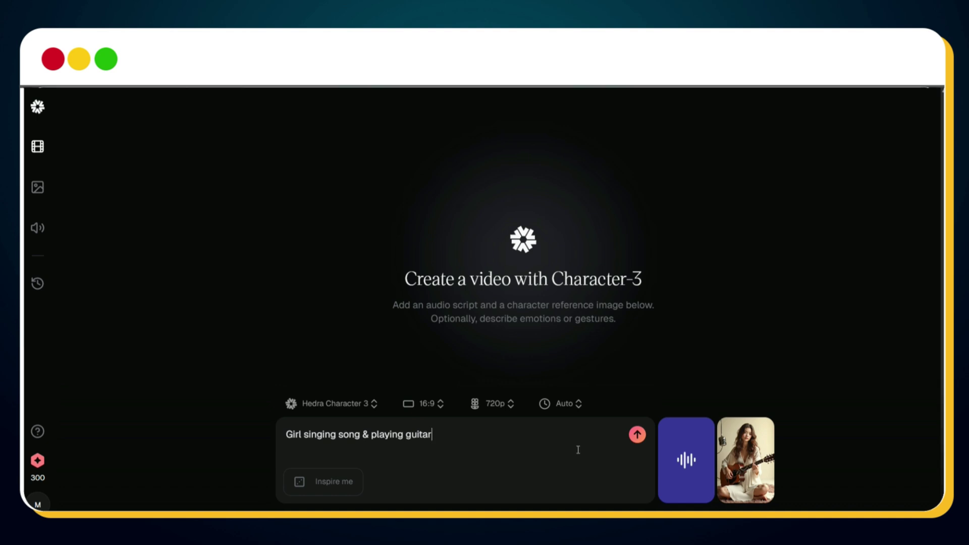
click(636, 435)
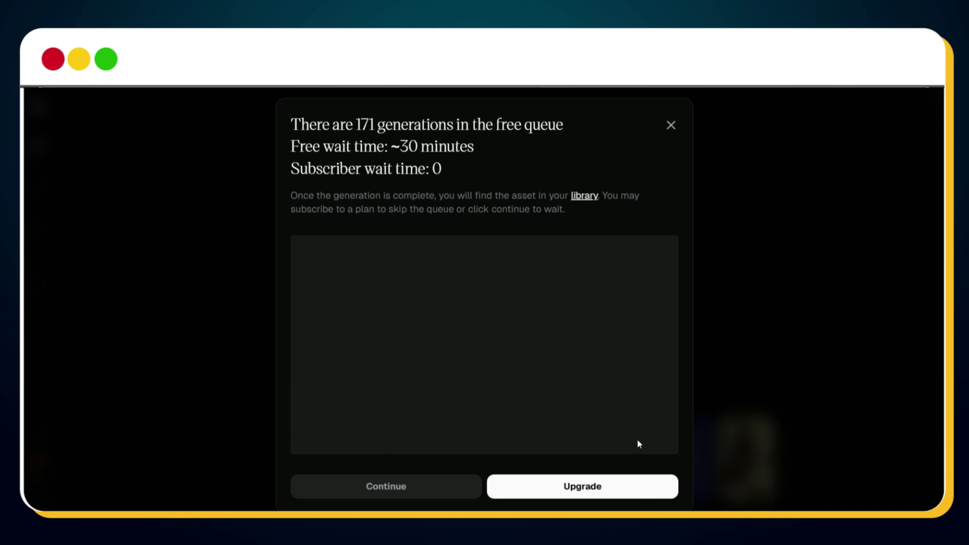
Accept the free-queue wait and let the guitar-girl singing video finish generating
click(392, 492)
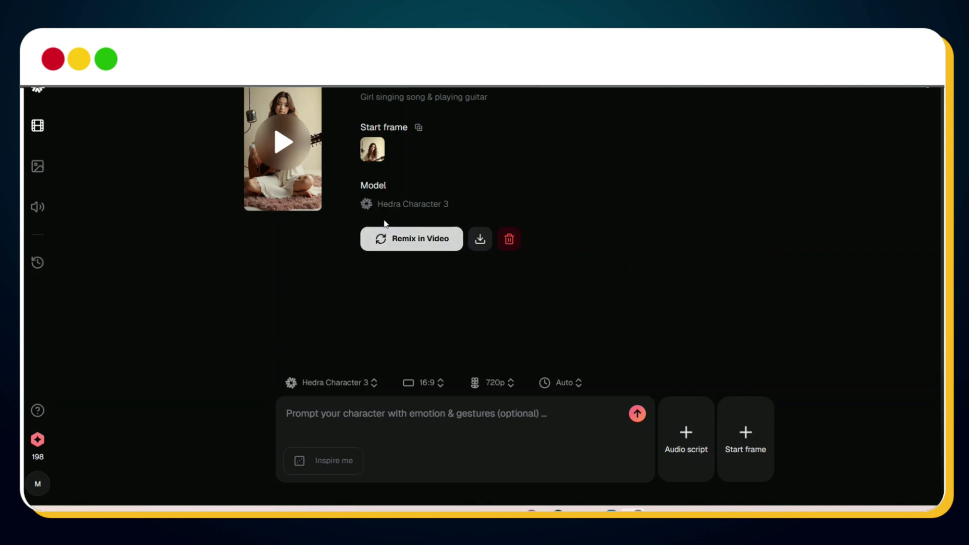
Play the generated guitar-girl singing video, pausing once and then resuming playback
click(293, 160)
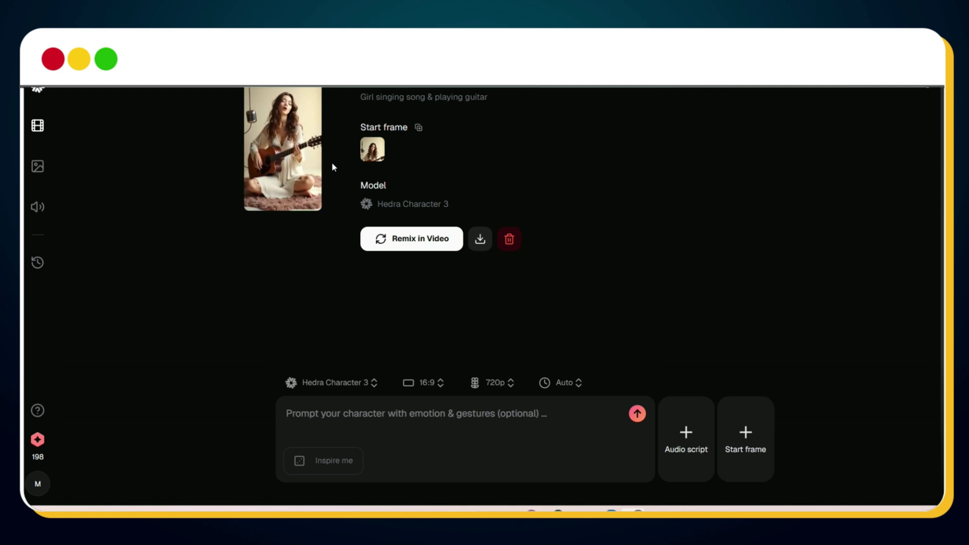
click(285, 154)
click(297, 176)
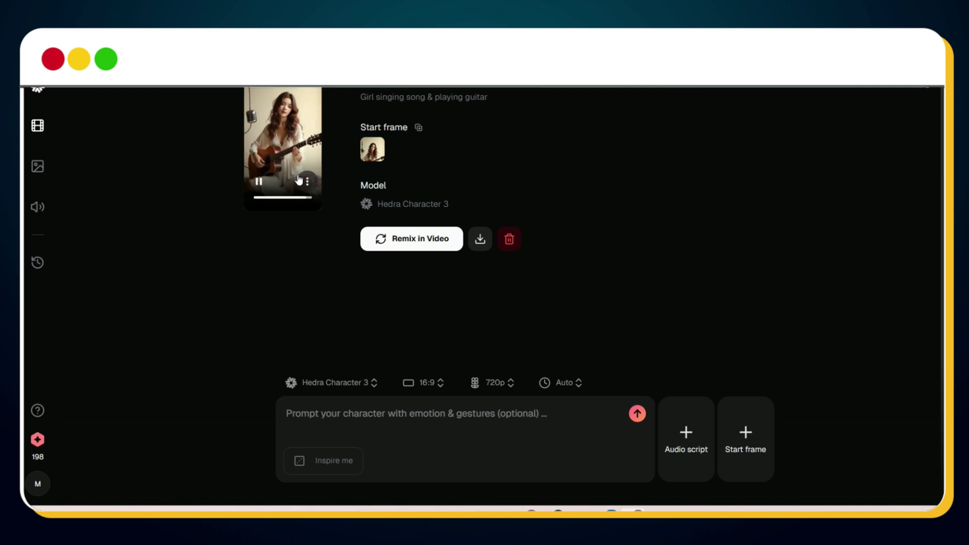